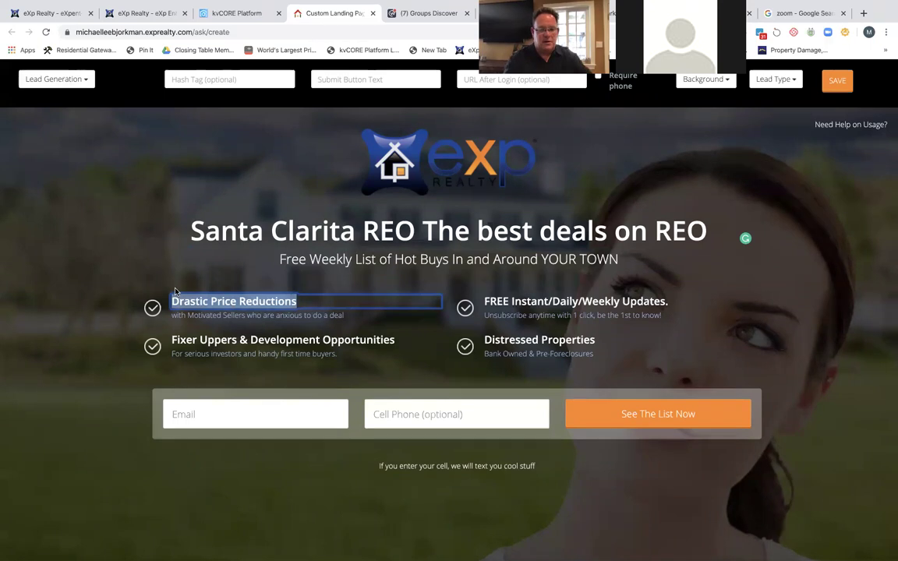
Replace the "Drastic Price Reductions" bullet heading on the landing page with "Zero down"
{"action": "type", "text": "Zero s"}
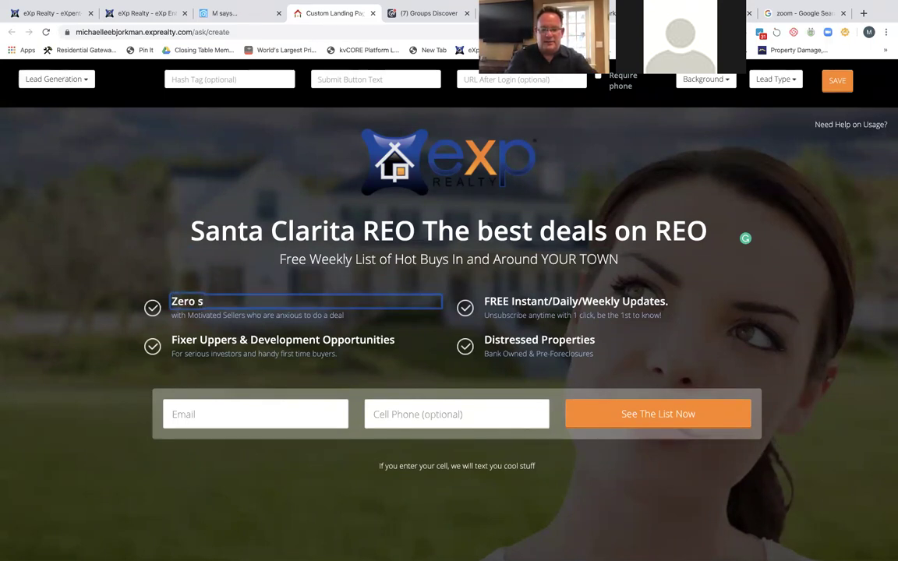
{"action": "key", "text": "BackSpace"}
{"action": "type", "text": "down"}
{"action": "left_click", "coordinate": [201, 222]}
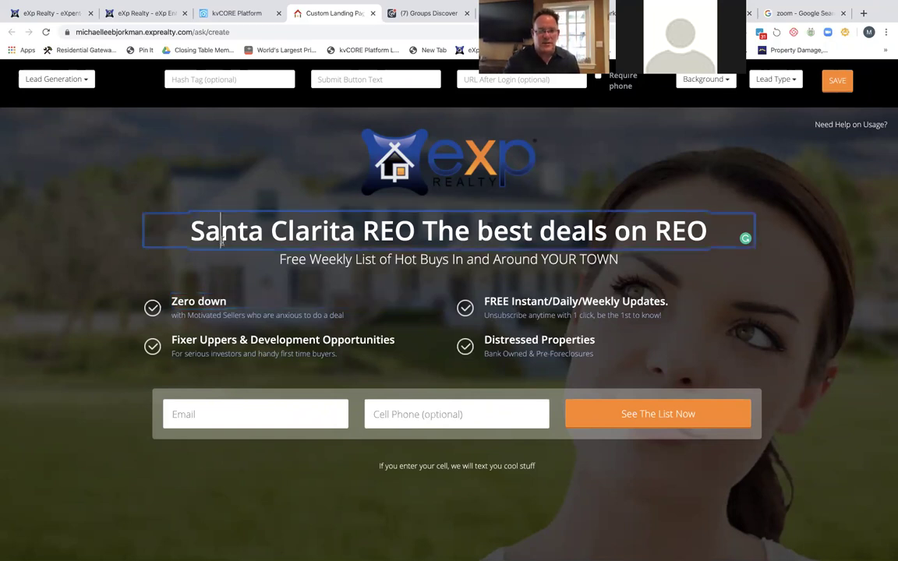
{"action": "left_click", "coordinate": [240, 145]}
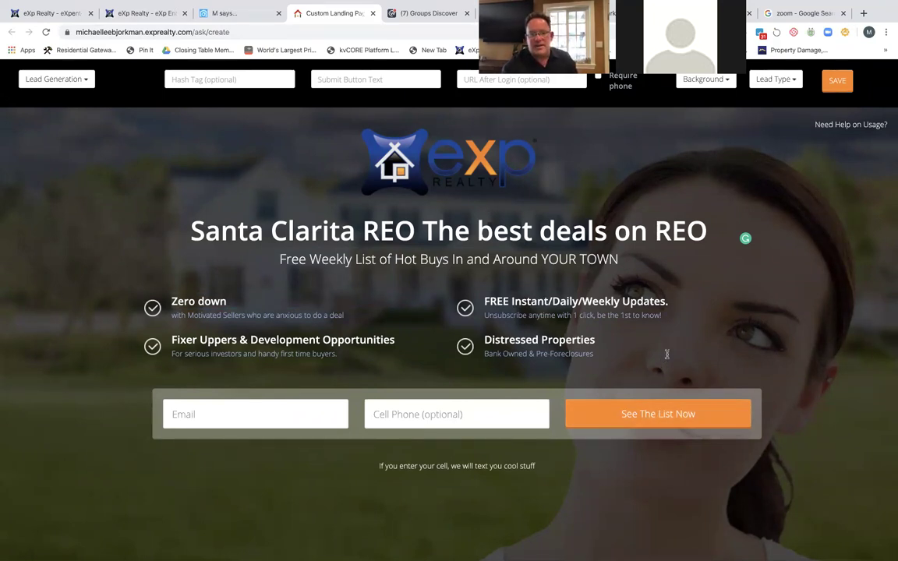
Switch the landing page type to Video + Lead, and briefly play and pause the embedded sample video
{"action": "left_click", "coordinate": [78, 84]}
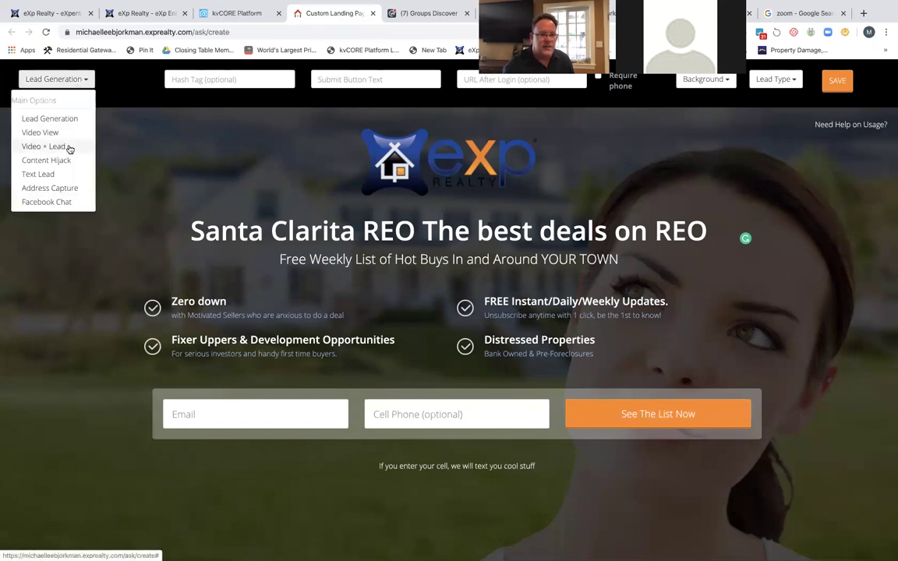
{"action": "left_click", "coordinate": [68, 148]}
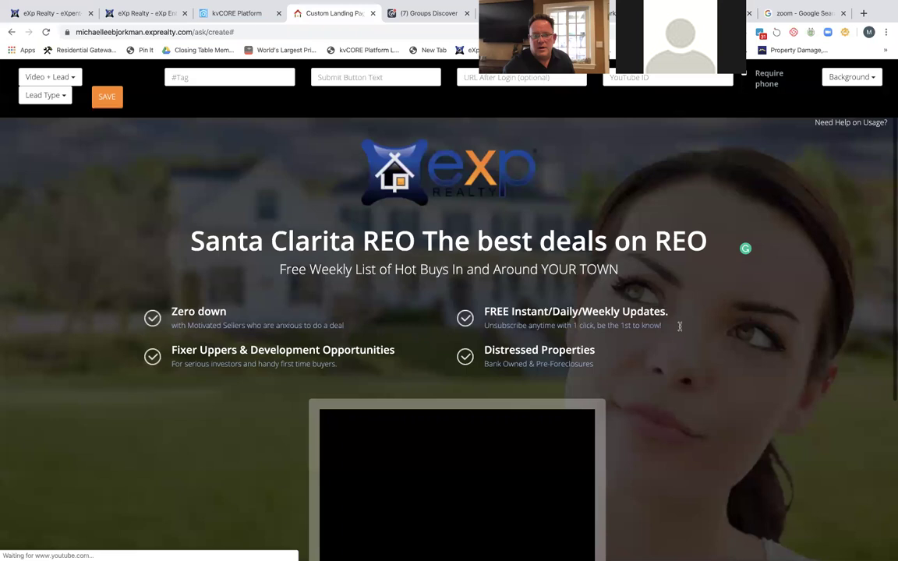
{"action": "scroll", "coordinate": [680, 330], "scroll_direction": "down", "scroll_amount": 2}
{"action": "left_click", "coordinate": [338, 397]}
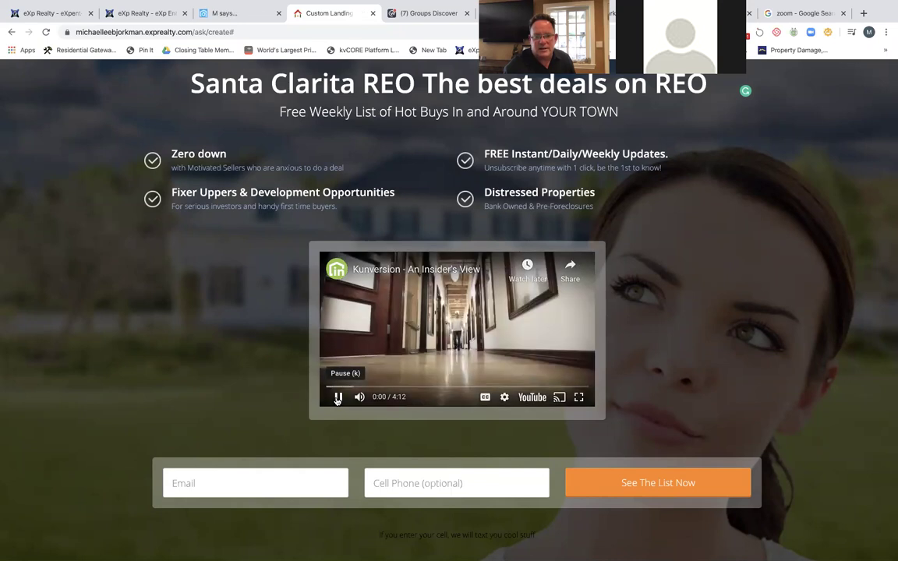
{"action": "left_click", "coordinate": [339, 398]}
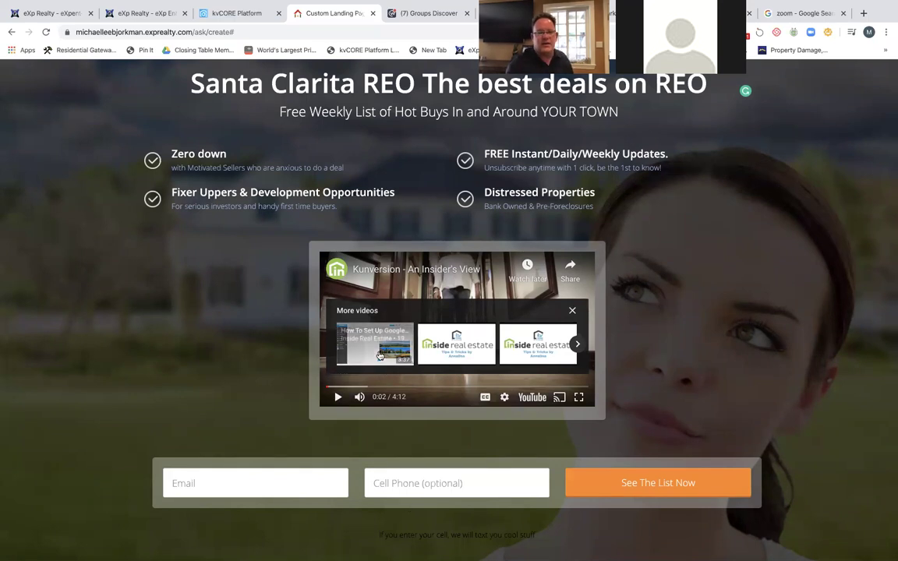
{"action": "scroll", "coordinate": [379, 355], "scroll_direction": "up", "scroll_amount": 3}
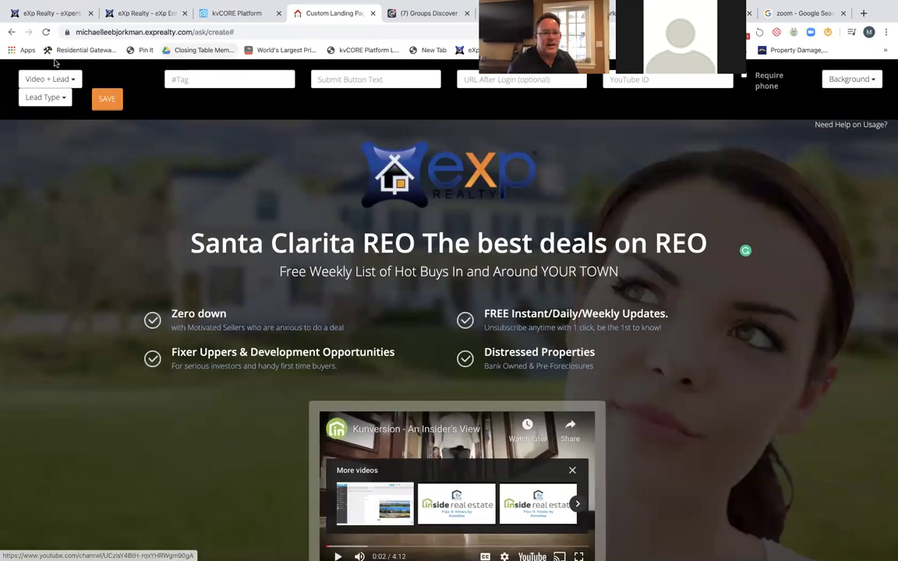
Leave the custom landing page builder without saving and close its tab
{"action": "left_click", "coordinate": [13, 32]}
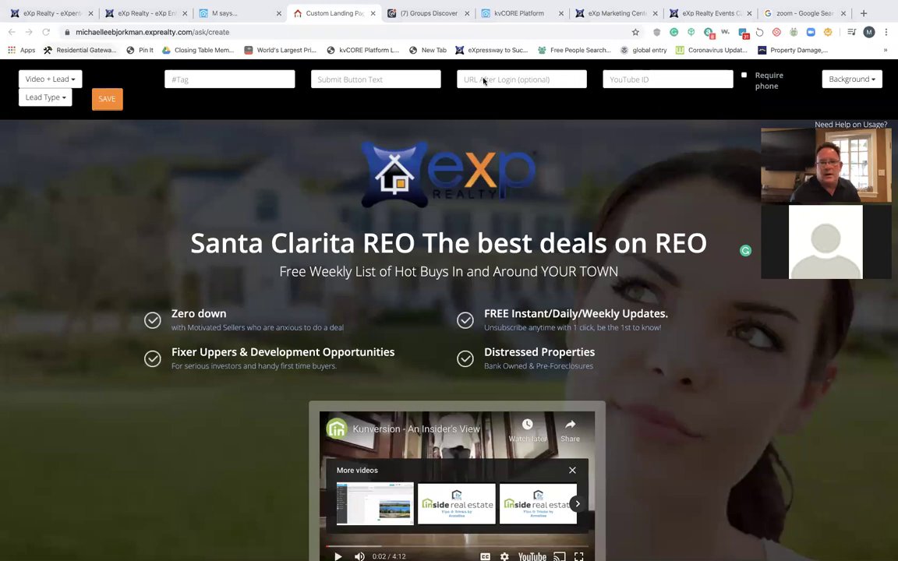
{"action": "mouse_move", "coordinate": [578, 6]}
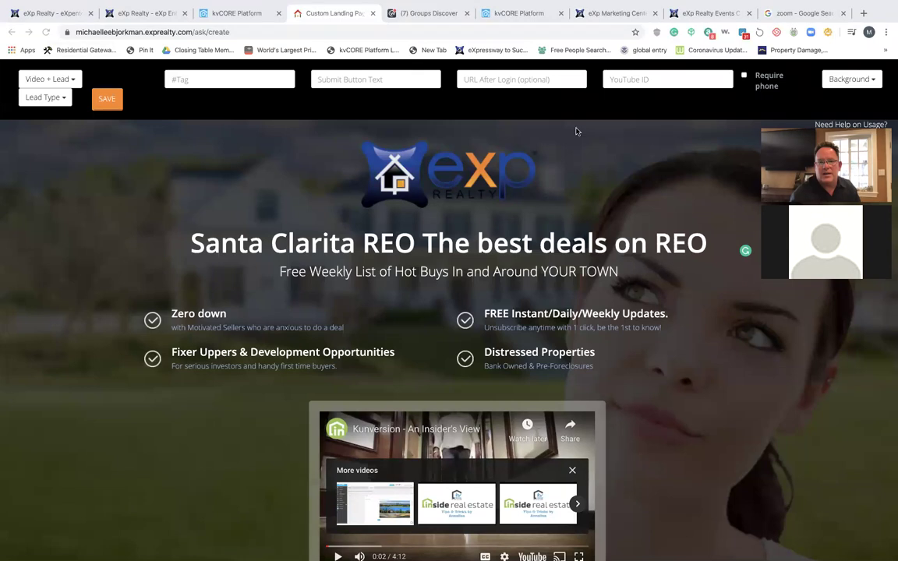
{"action": "left_click", "coordinate": [373, 13]}
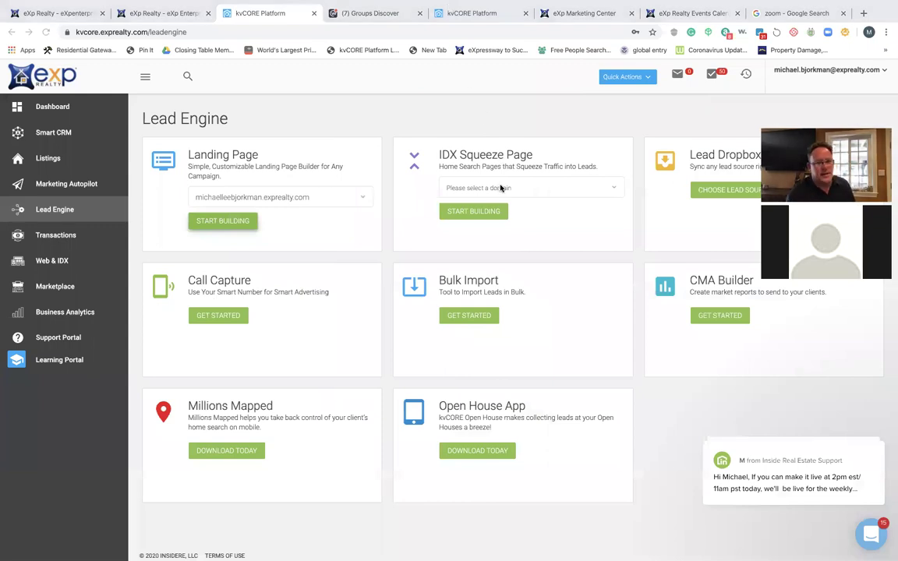
Choose the agent's own domain for the IDX Squeeze Page, start building, and look over the Multi-Property form
{"action": "left_click", "coordinate": [555, 187]}
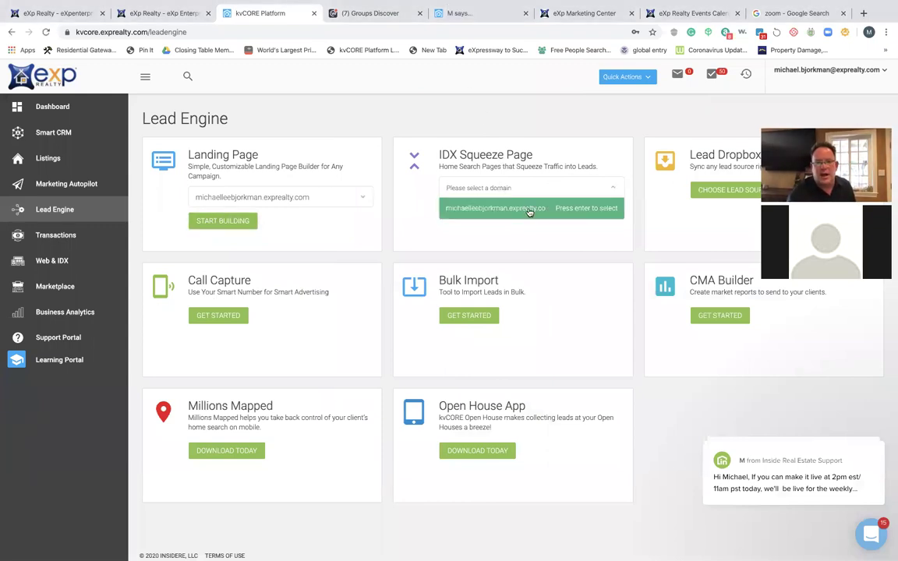
{"action": "left_click", "coordinate": [524, 208]}
{"action": "left_click", "coordinate": [486, 213]}
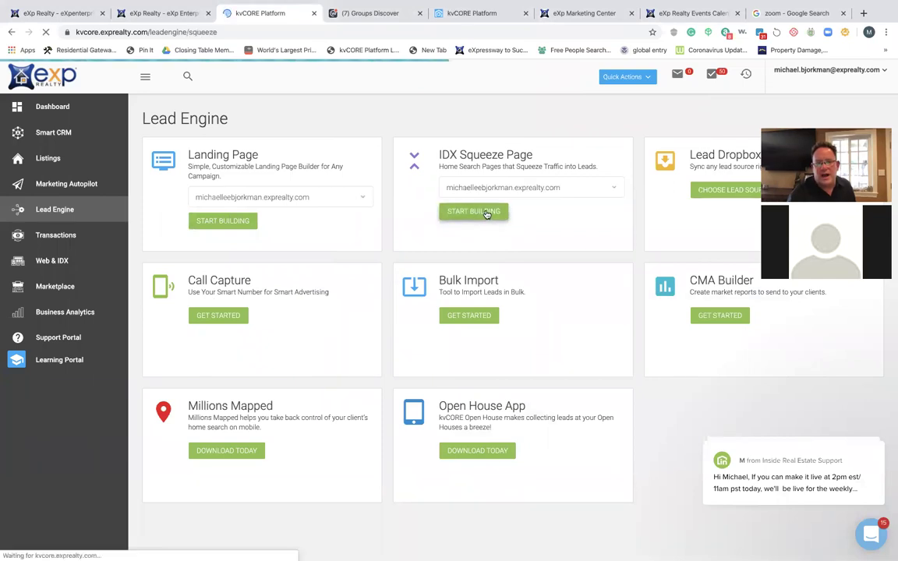
{"action": "scroll", "coordinate": [483, 216], "scroll_direction": "down", "scroll_amount": 2}
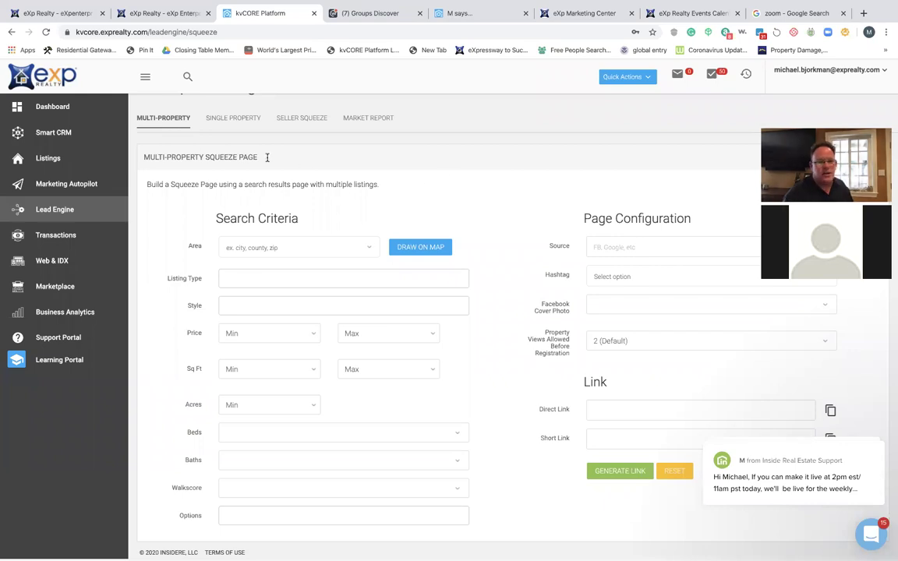
{"action": "scroll", "coordinate": [441, 190], "scroll_direction": "up", "scroll_amount": 1}
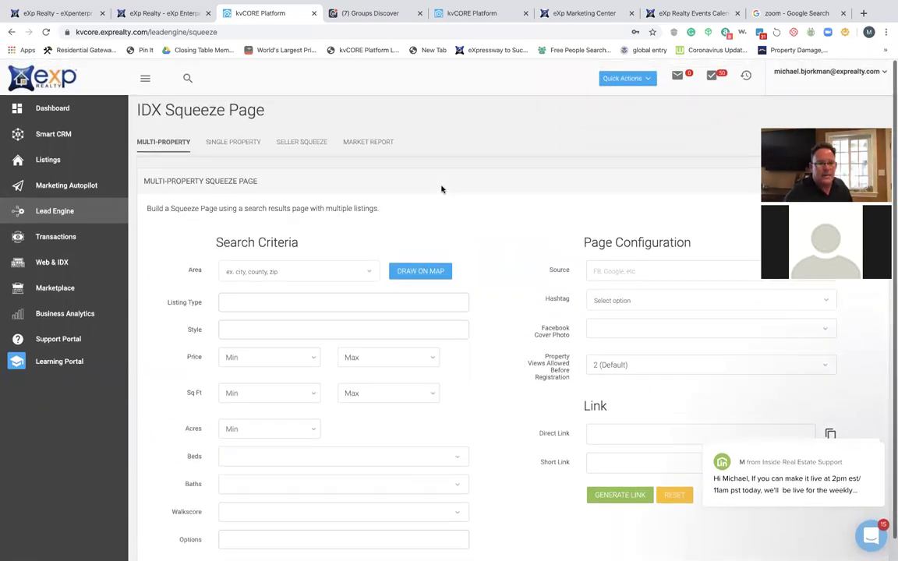
Return to the Lead Engine overview and close that kvCORE tab
{"action": "left_click", "coordinate": [70, 213]}
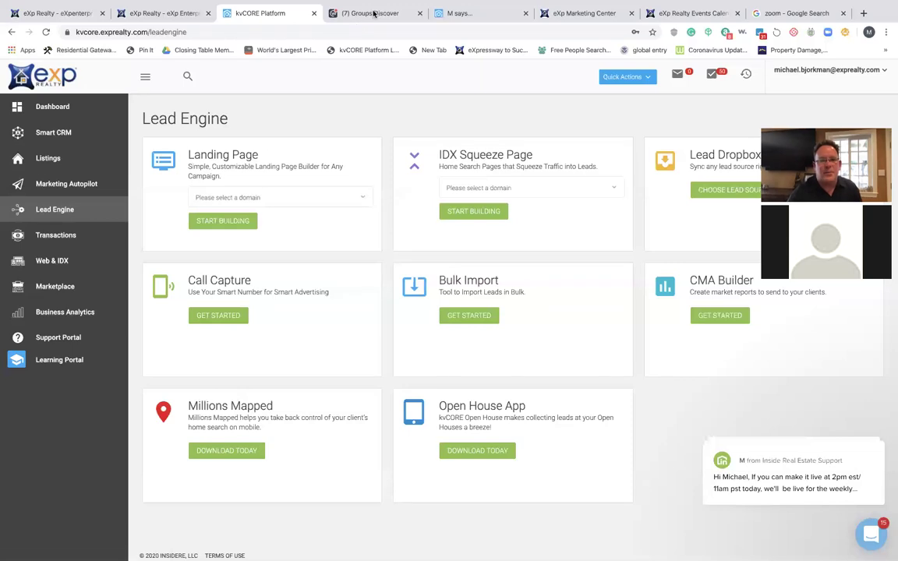
{"action": "left_click", "coordinate": [314, 14]}
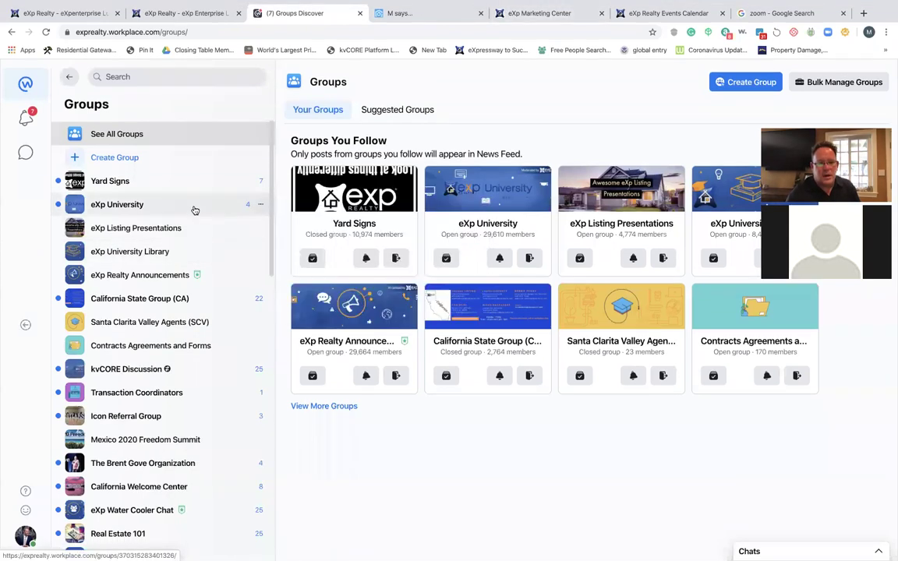
Look through the Workplace group list and open the eXp University group
{"action": "mouse_move", "coordinate": [195, 211]}
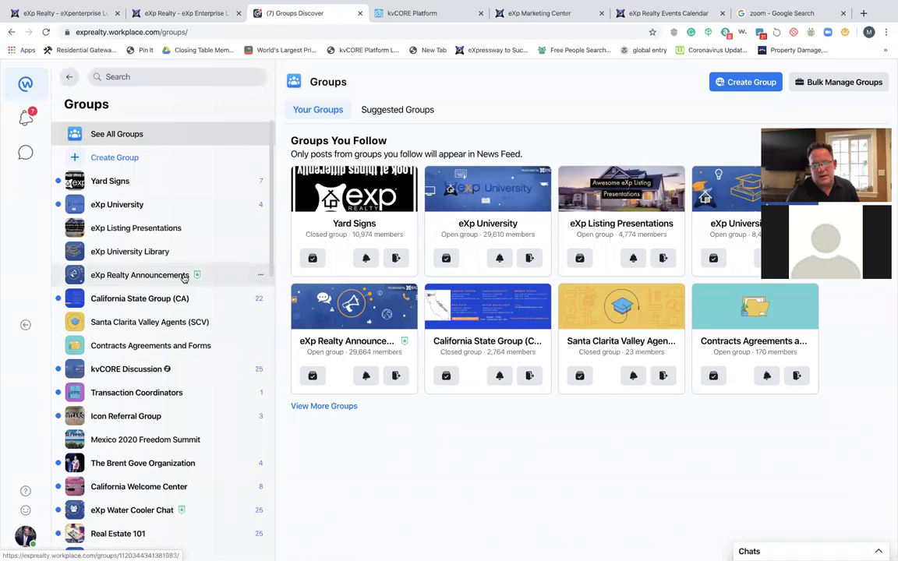
{"action": "mouse_move", "coordinate": [158, 207]}
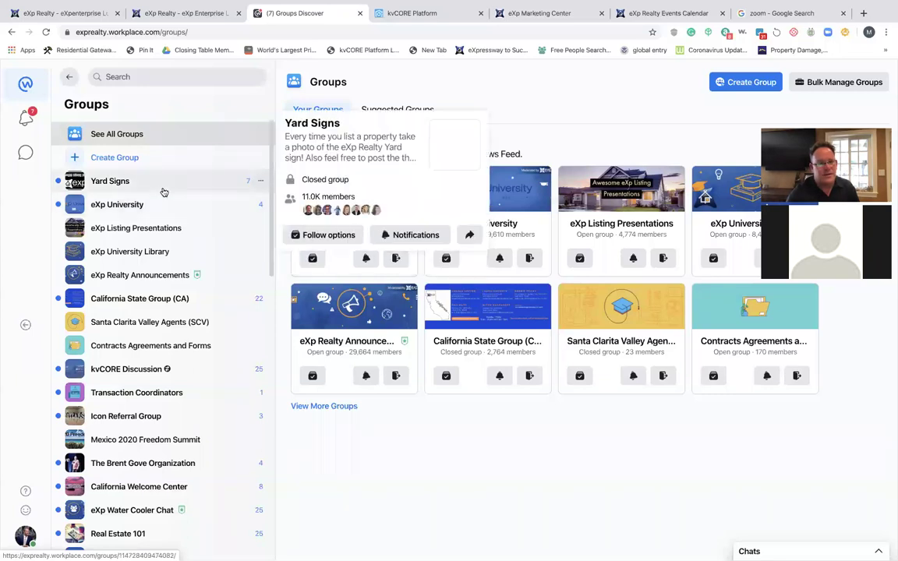
{"action": "scroll", "coordinate": [162, 193], "scroll_direction": "down", "scroll_amount": 1}
{"action": "mouse_move", "coordinate": [130, 187]}
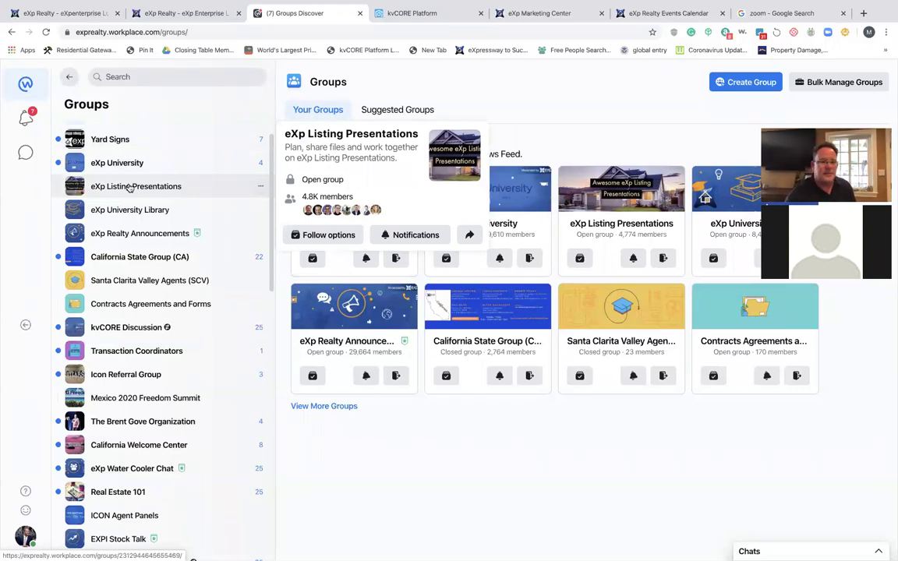
{"action": "left_click", "coordinate": [122, 164]}
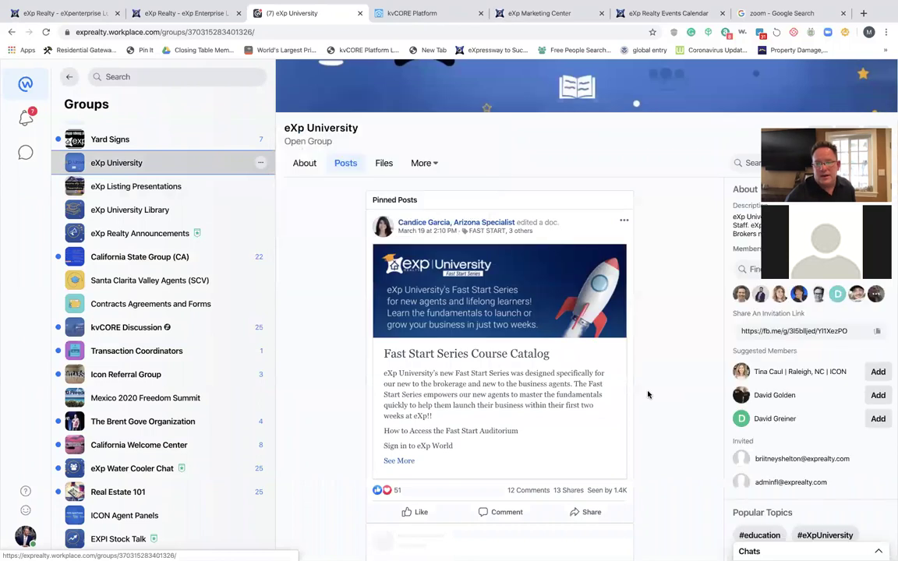
Open the pinned Fast Start Series Course Catalog, read through its course descriptions, and return to the group
{"action": "scroll", "coordinate": [647, 395], "scroll_direction": "down", "scroll_amount": 2}
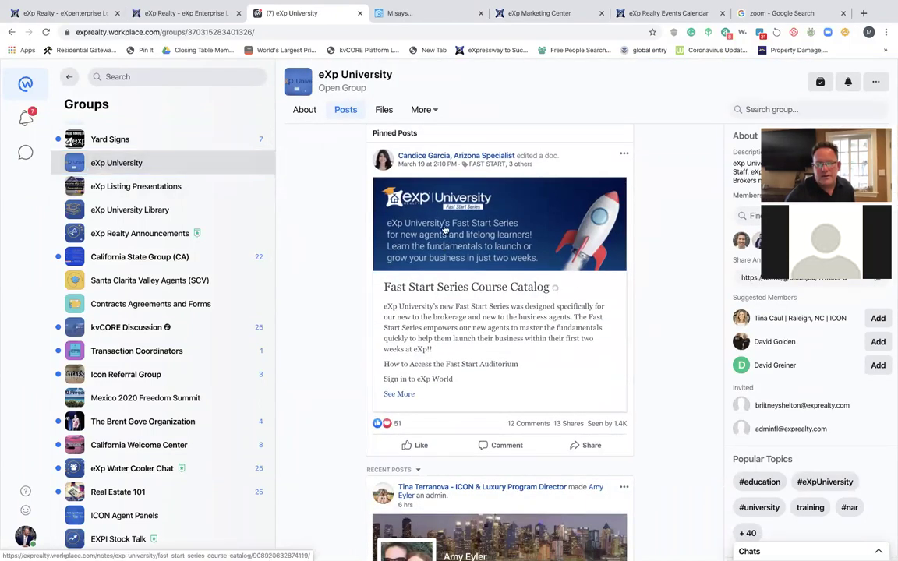
{"action": "left_click", "coordinate": [445, 228]}
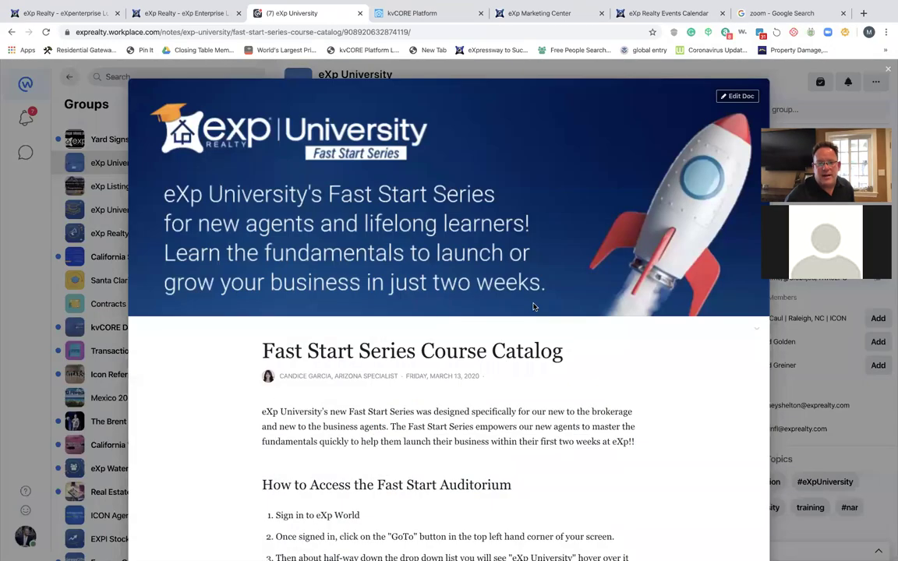
{"action": "scroll", "coordinate": [534, 306], "scroll_direction": "down", "scroll_amount": 3}
{"action": "scroll", "coordinate": [534, 307], "scroll_direction": "down", "scroll_amount": 7}
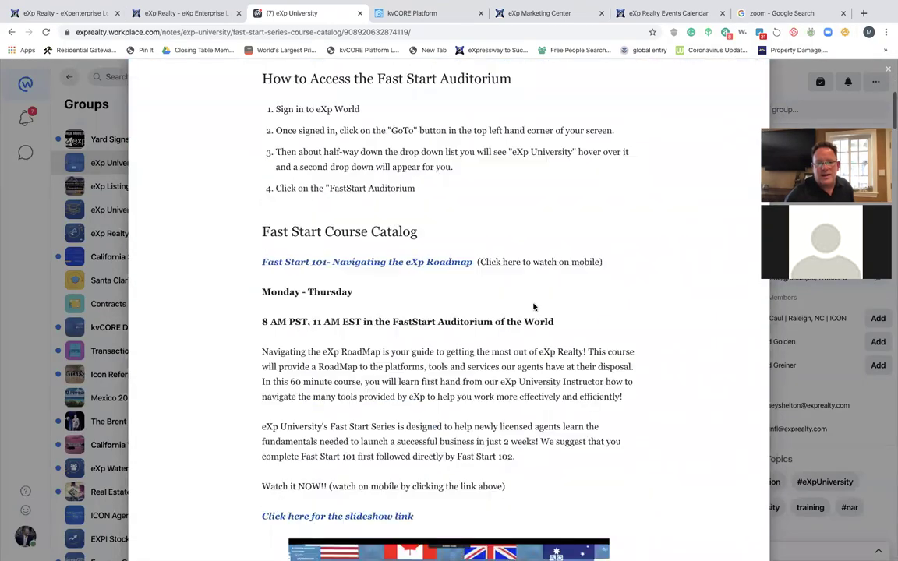
{"action": "scroll", "coordinate": [534, 307], "scroll_direction": "down", "scroll_amount": 5}
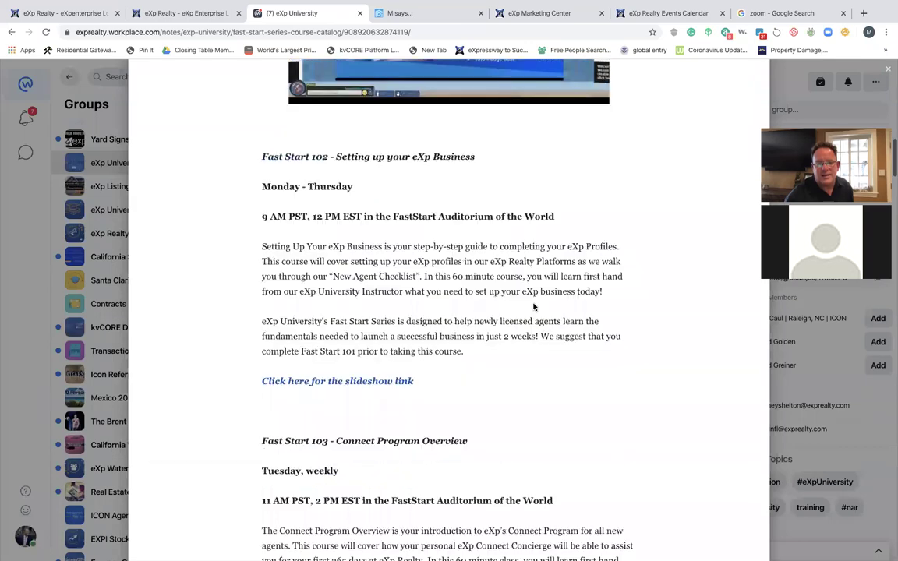
{"action": "scroll", "coordinate": [534, 306], "scroll_direction": "down", "scroll_amount": 3}
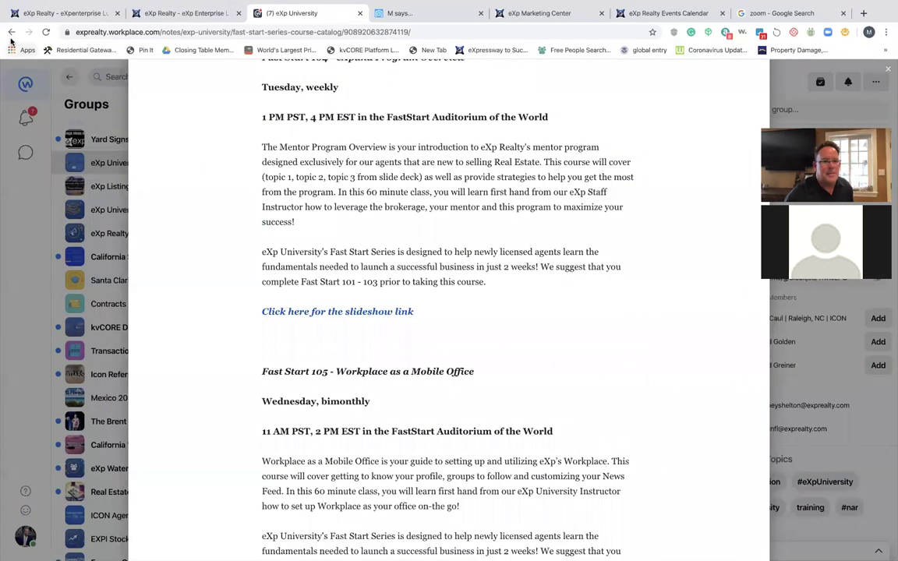
{"action": "left_click", "coordinate": [11, 33]}
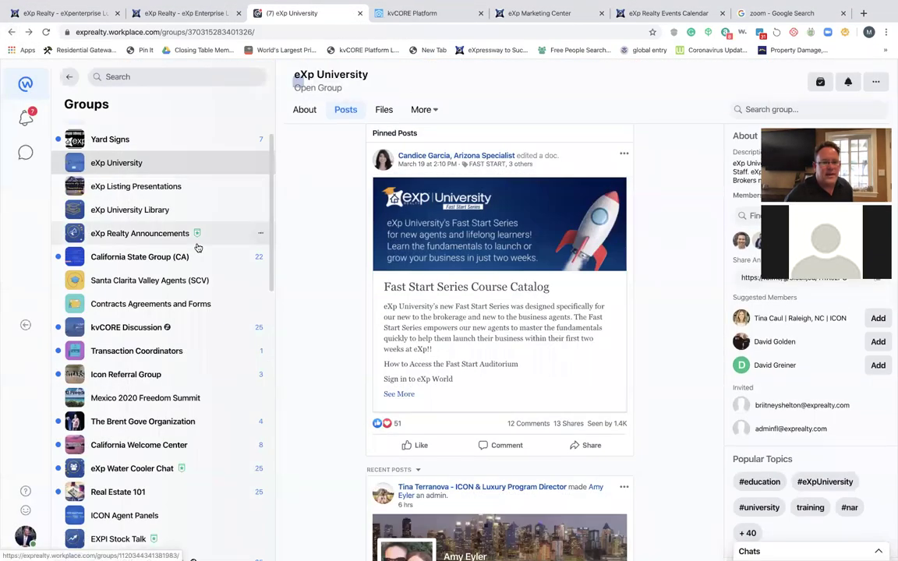
Open the eXp Water Cooler Chat group and look through the remaining groups in the list
{"action": "scroll", "coordinate": [198, 247], "scroll_direction": "down", "scroll_amount": 2}
{"action": "mouse_move", "coordinate": [129, 261]}
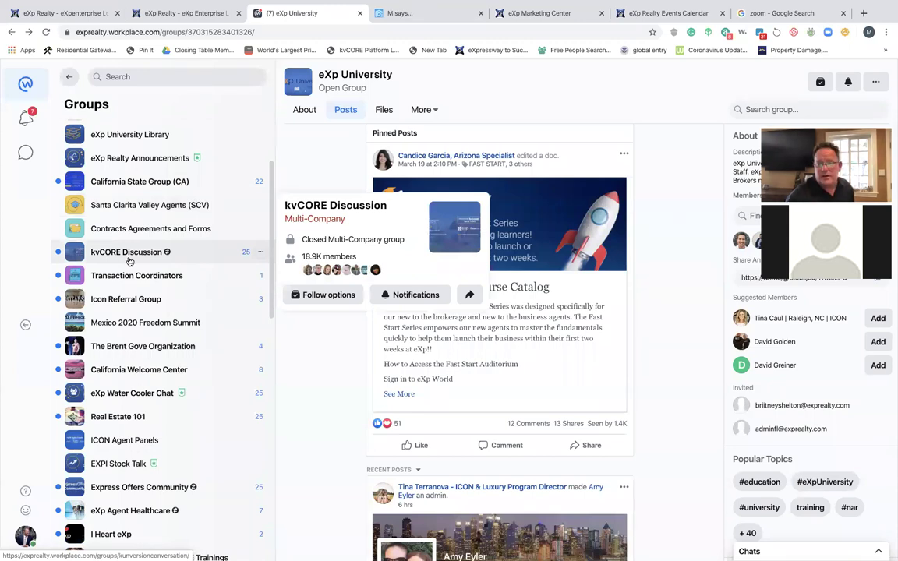
{"action": "scroll", "coordinate": [129, 261], "scroll_direction": "down", "scroll_amount": 2}
{"action": "scroll", "coordinate": [129, 261], "scroll_direction": "down", "scroll_amount": 1}
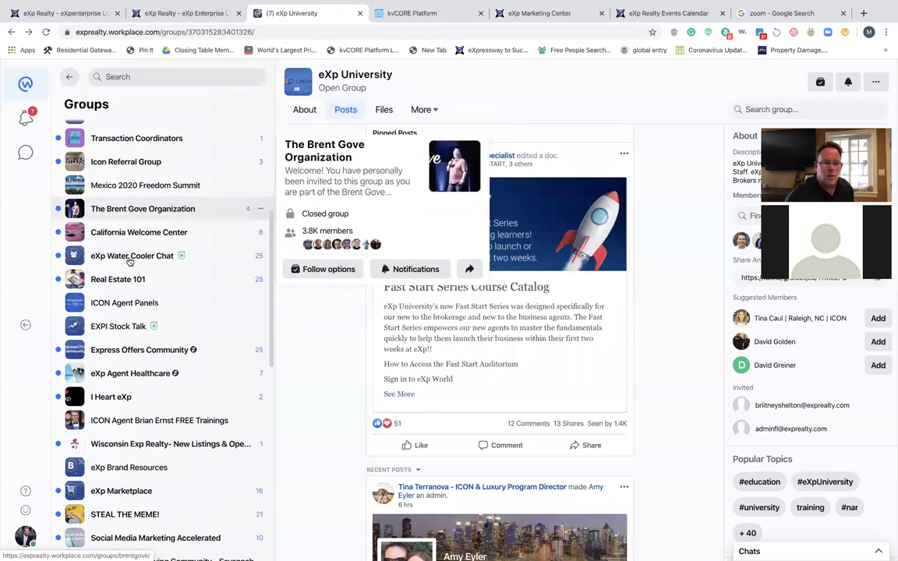
{"action": "left_click", "coordinate": [129, 245]}
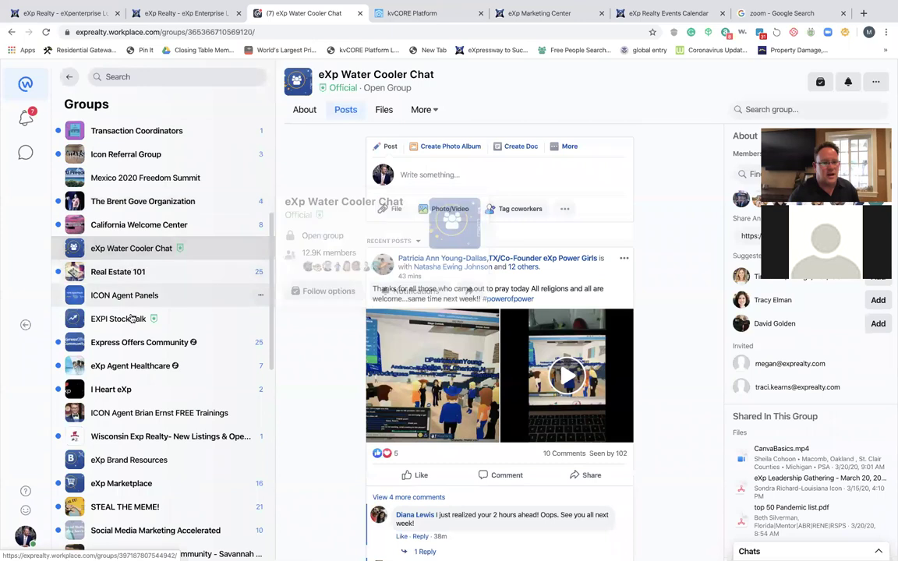
{"action": "scroll", "coordinate": [131, 316], "scroll_direction": "down", "scroll_amount": 1}
{"action": "scroll", "coordinate": [131, 316], "scroll_direction": "down", "scroll_amount": 3}
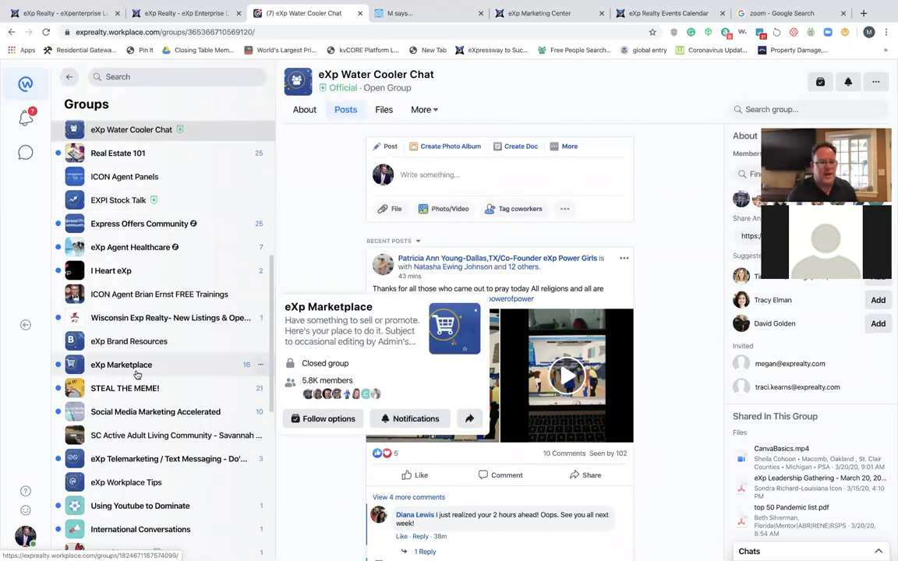
{"action": "scroll", "coordinate": [136, 375], "scroll_direction": "down", "scroll_amount": 2}
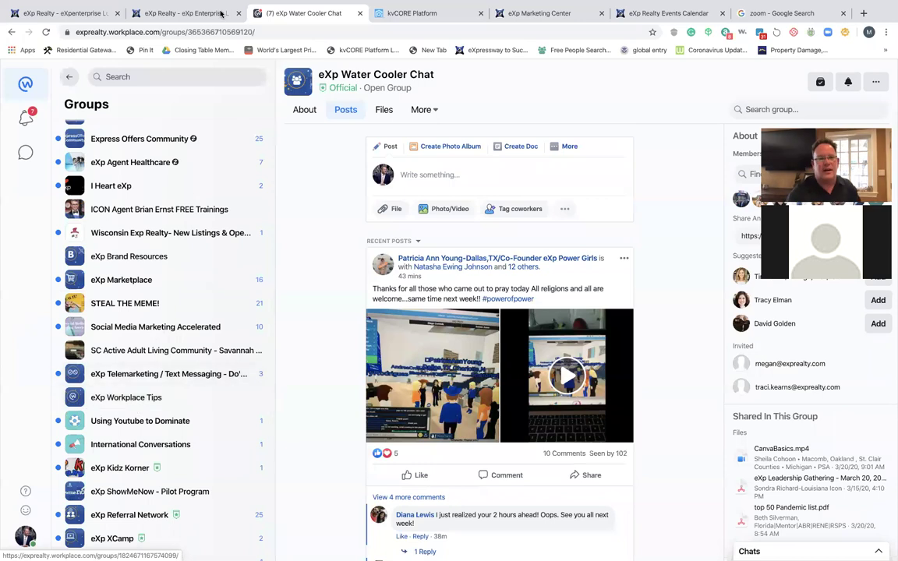
Switch to the eXp Marketing Center site and look over its design template categories
{"action": "left_click", "coordinate": [184, 15]}
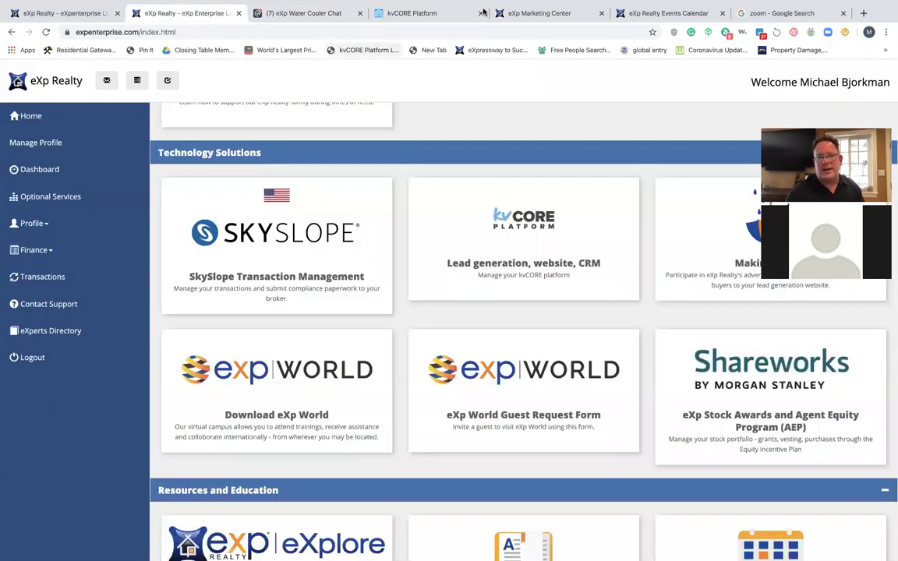
{"action": "left_click", "coordinate": [553, 16]}
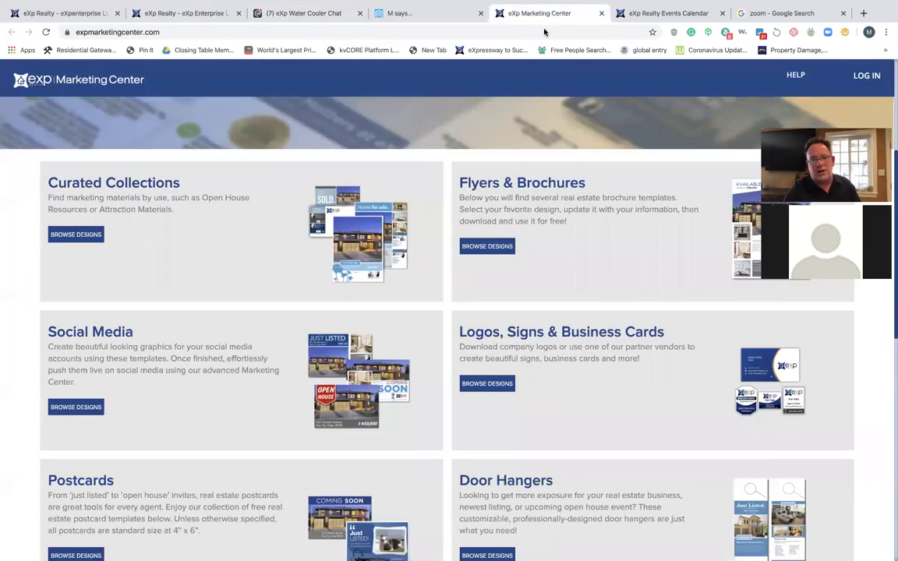
{"action": "scroll", "coordinate": [493, 187], "scroll_direction": "down", "scroll_amount": 1}
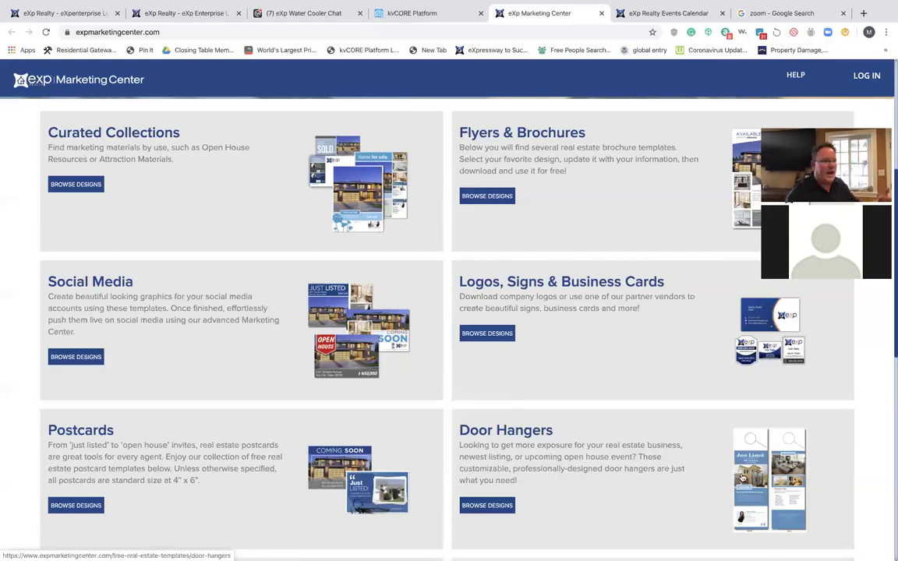
Look over the remaining Marketing Center design template categories, from presentations to personalized videos, and close the site
{"action": "scroll", "coordinate": [492, 308], "scroll_direction": "down", "scroll_amount": 5}
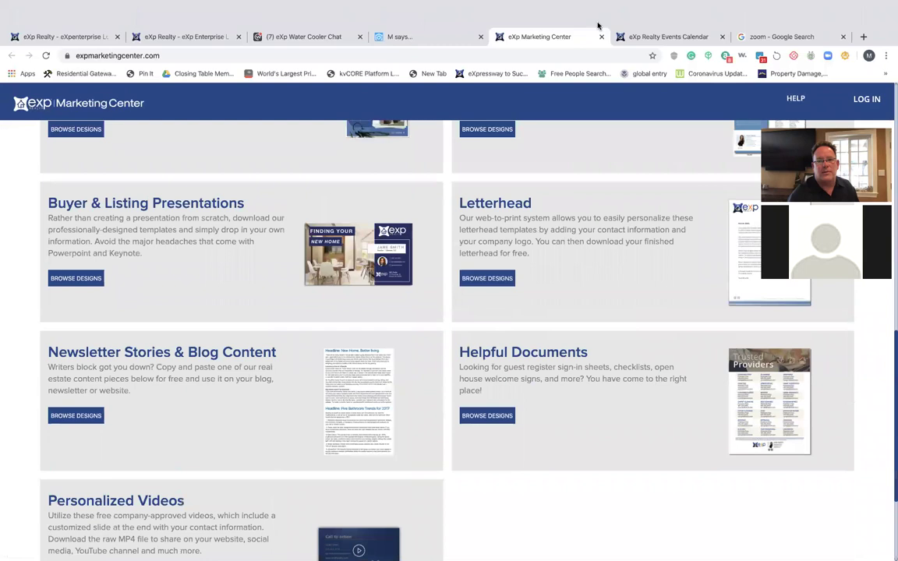
{"action": "left_click", "coordinate": [601, 13]}
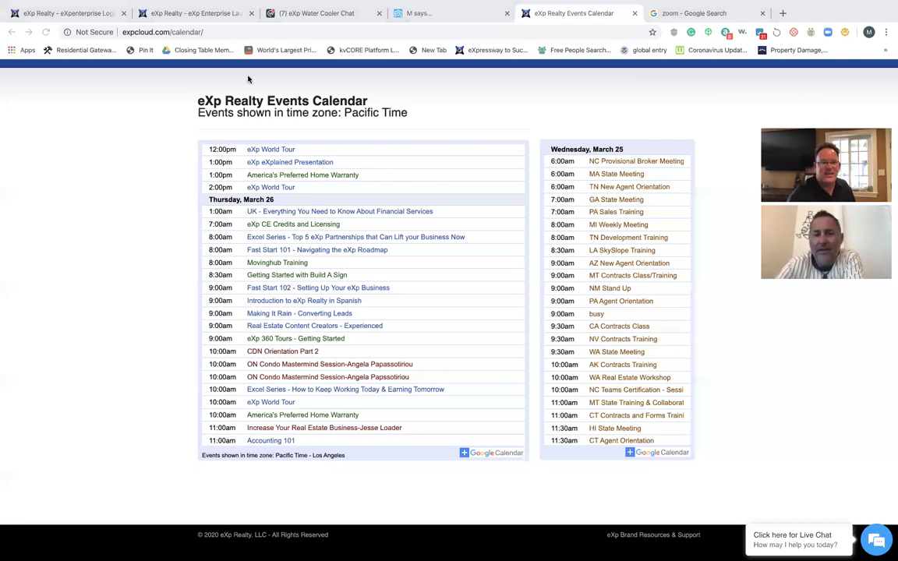
{"action": "key", "text": "ctrl+Up"}
{"action": "key", "text": "ctrl+Up"}
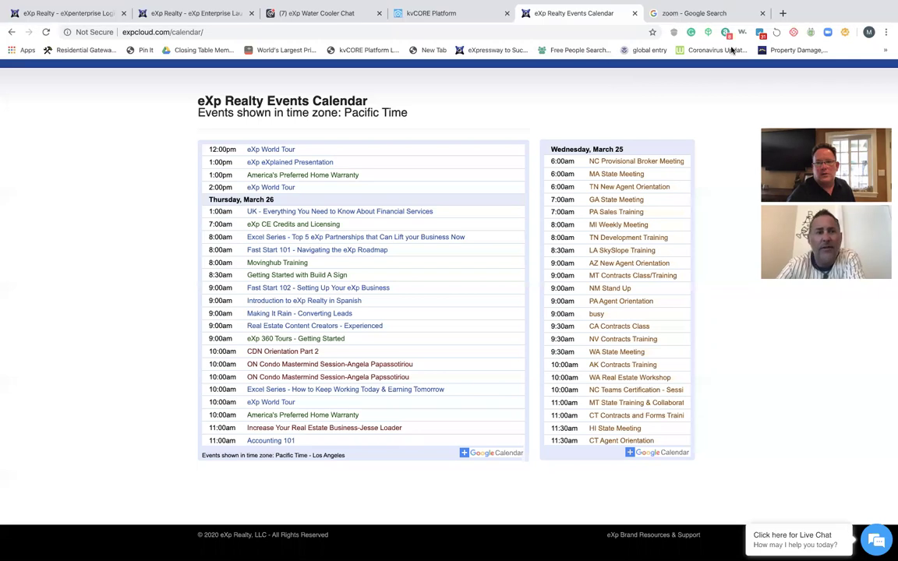
Open the teambjorkman.com website in a new browser tab
{"action": "left_click", "coordinate": [781, 13]}
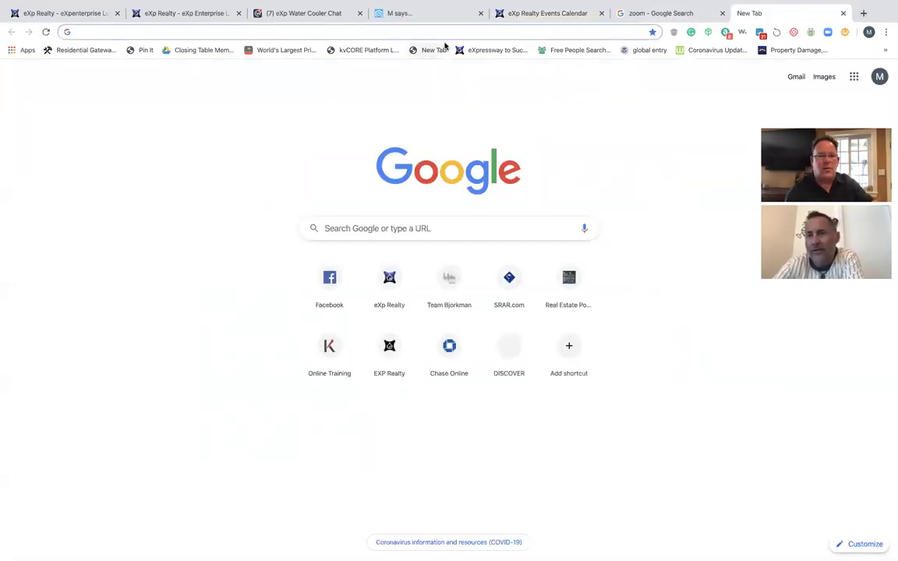
{"action": "type", "text": "teambjorkman.com"}
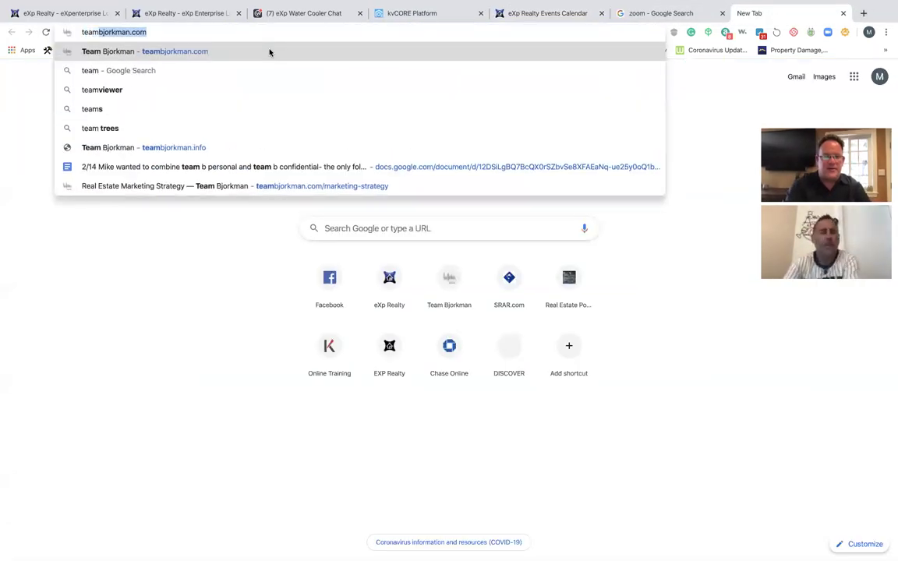
{"action": "key", "text": "Return"}
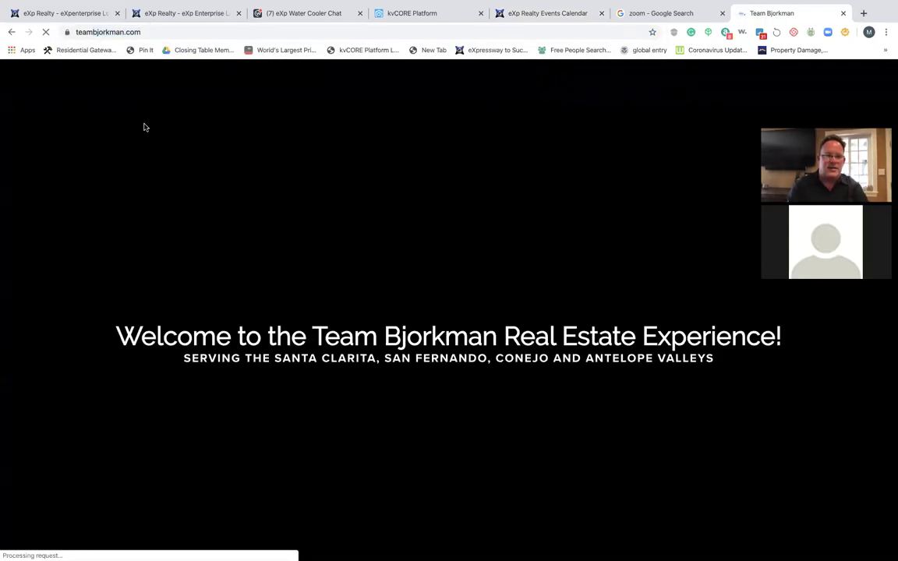